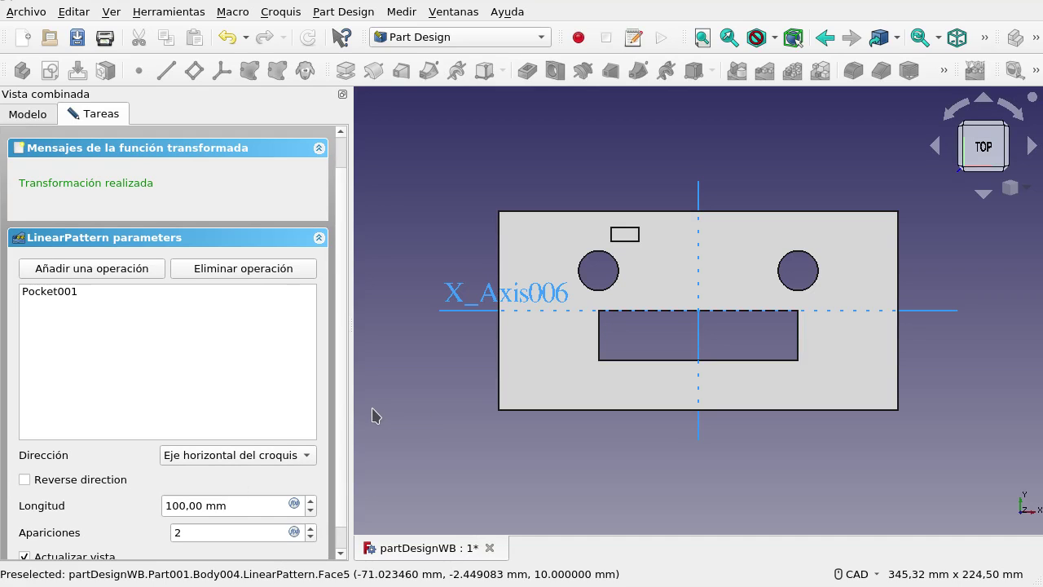
Scroll through the LinearPattern task panel and select the Apariciones (occurrences) field.
{"action": "scroll", "coordinate": [342, 409], "scroll_direction": "down", "scroll_amount": 1}
{"action": "scroll", "coordinate": [343, 409], "scroll_direction": "down", "scroll_amount": 1}
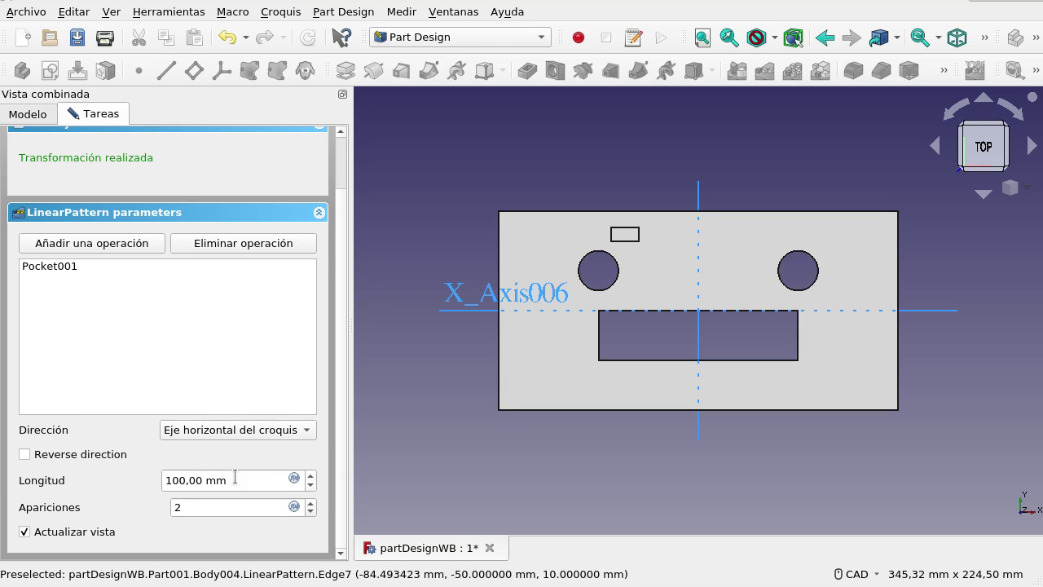
{"action": "left_click", "coordinate": [226, 510]}
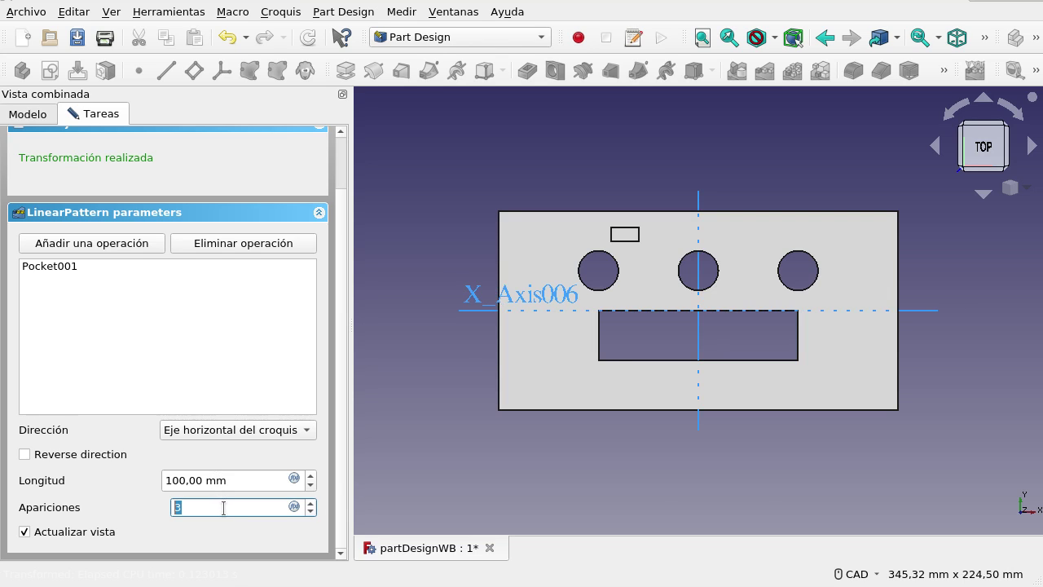
{"action": "scroll", "coordinate": [225, 508], "scroll_direction": "up", "scroll_amount": 2}
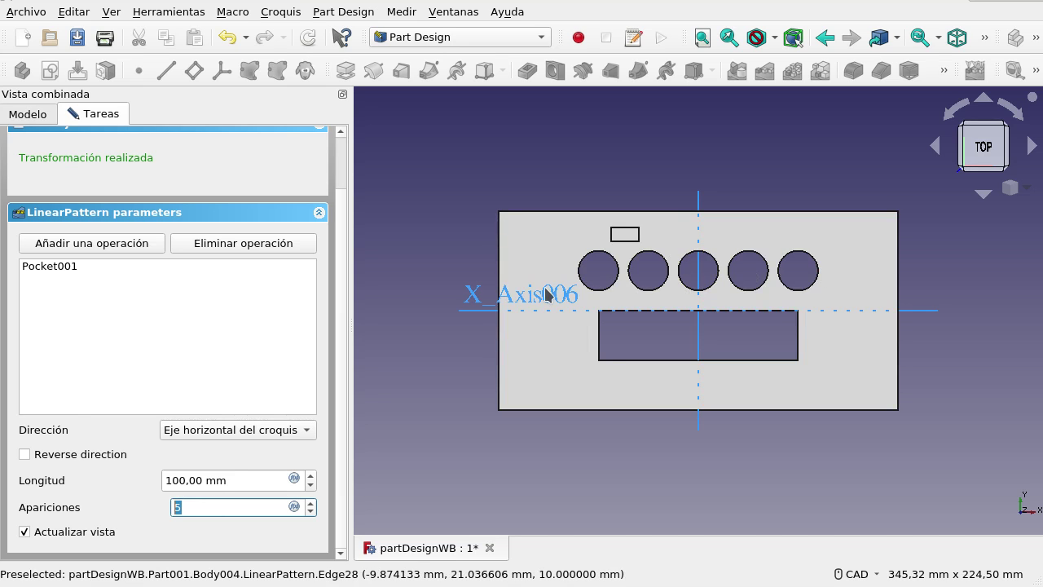
{"action": "scroll", "coordinate": [246, 506], "scroll_direction": "down", "scroll_amount": 2}
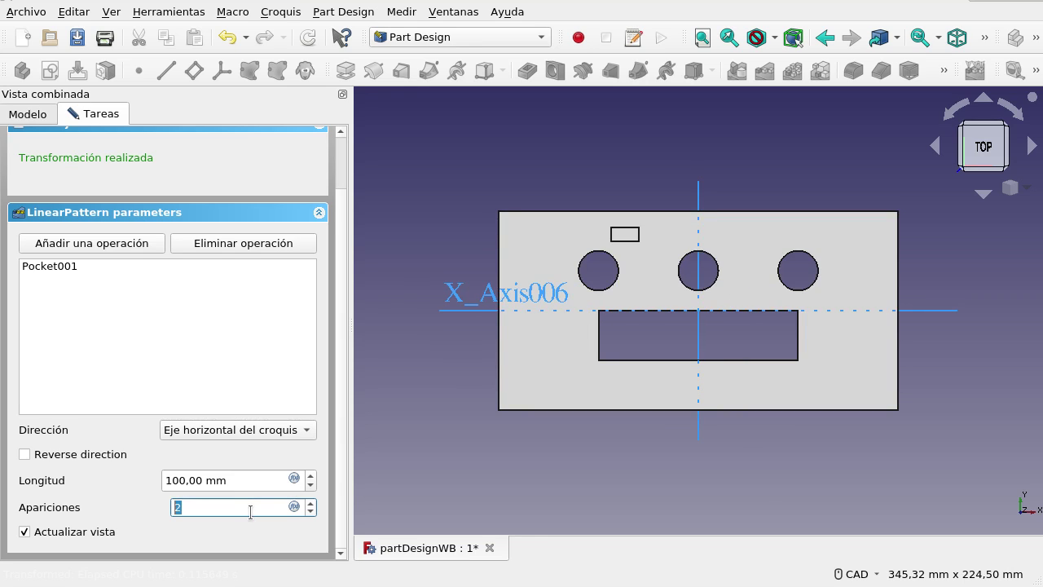
{"action": "scroll", "coordinate": [250, 511], "scroll_direction": "down", "scroll_amount": 1}
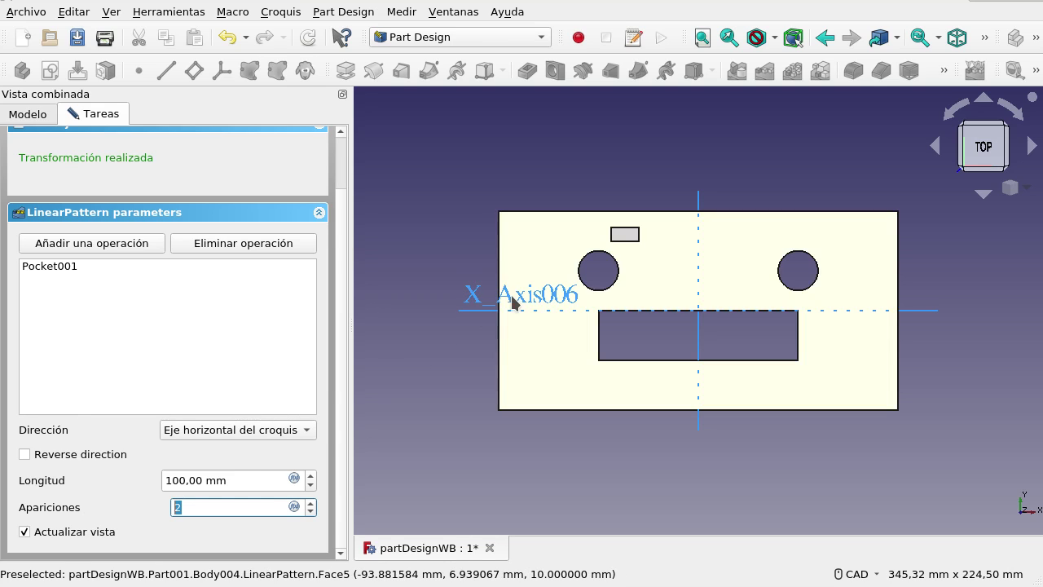
Set the pattern Dirección to Eje vertical del croquis, leaving one pocket visible.
{"action": "left_click", "coordinate": [283, 438]}
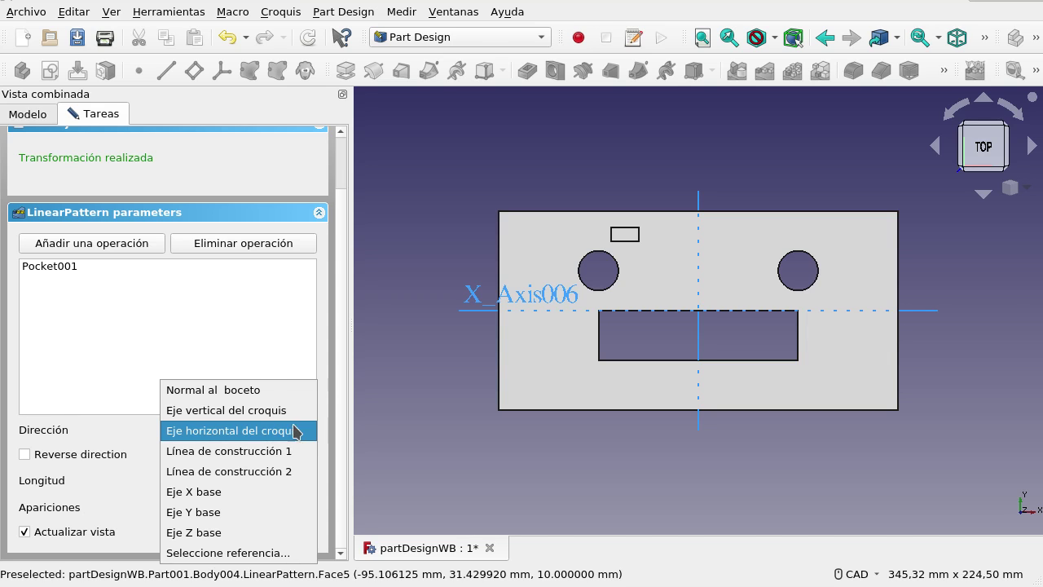
{"action": "left_click", "coordinate": [295, 410]}
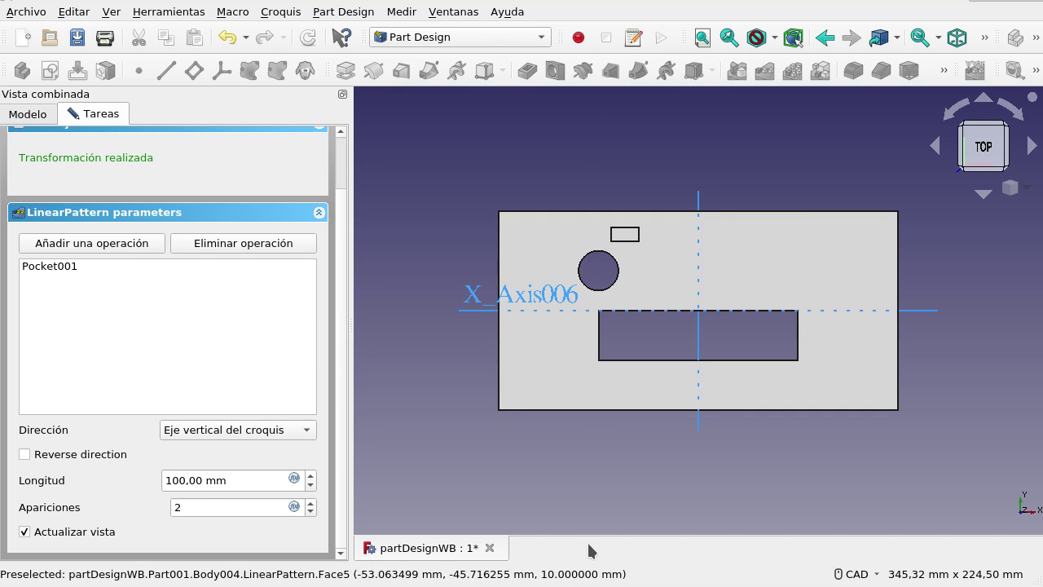
{"action": "left_click", "coordinate": [204, 431]}
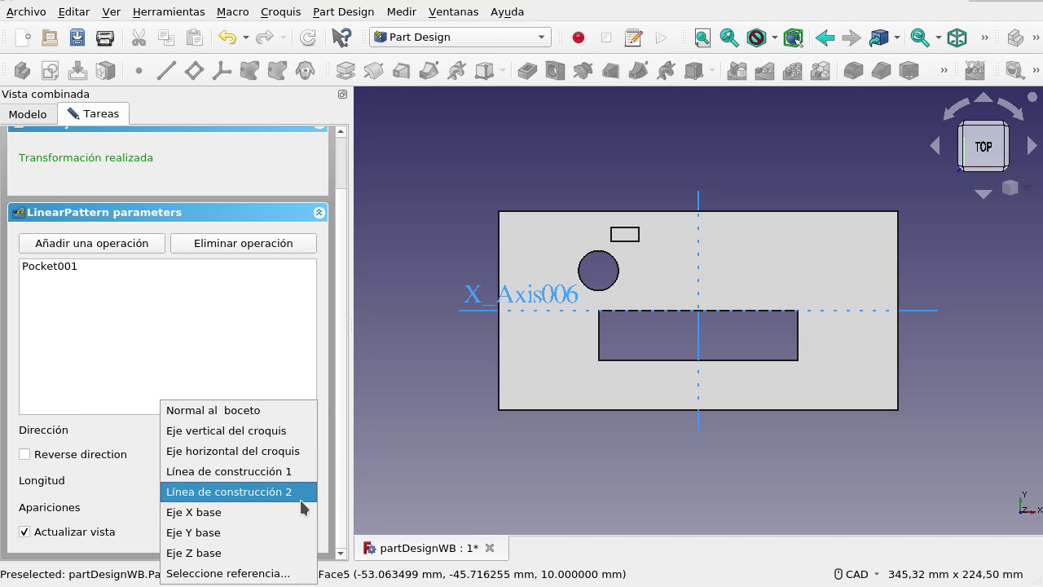
{"action": "left_click", "coordinate": [375, 393]}
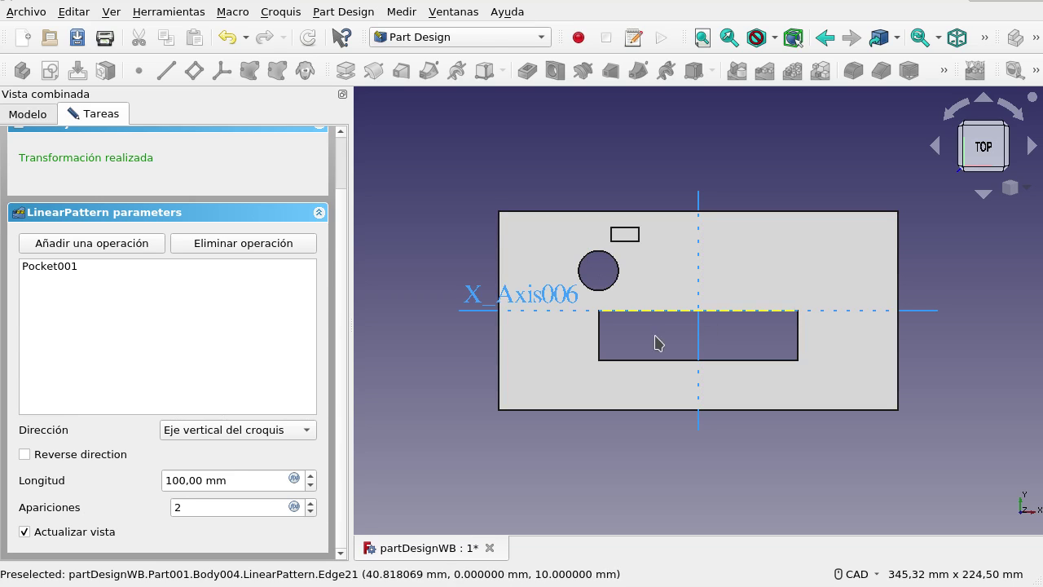
Try construction line 1, then run the pattern along construction line 2 with 3 occurrences.
{"action": "left_click", "coordinate": [255, 434]}
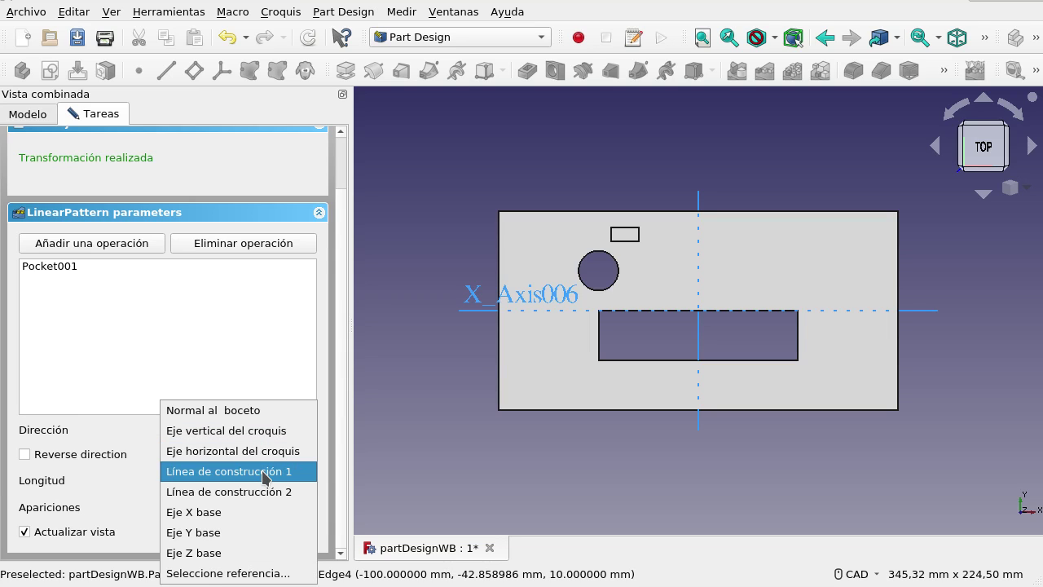
{"action": "left_click", "coordinate": [257, 471]}
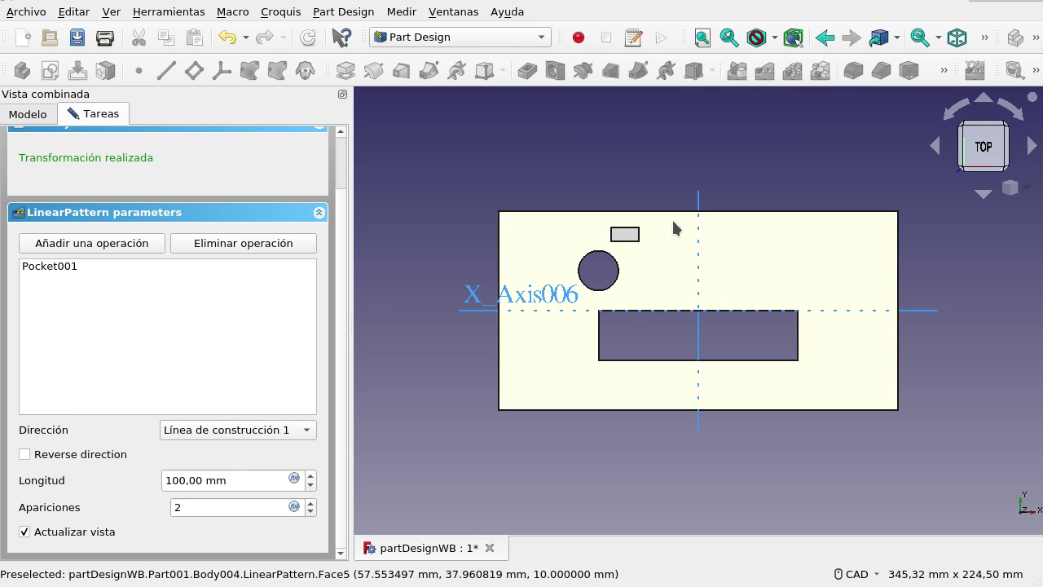
{"action": "left_click", "coordinate": [262, 429]}
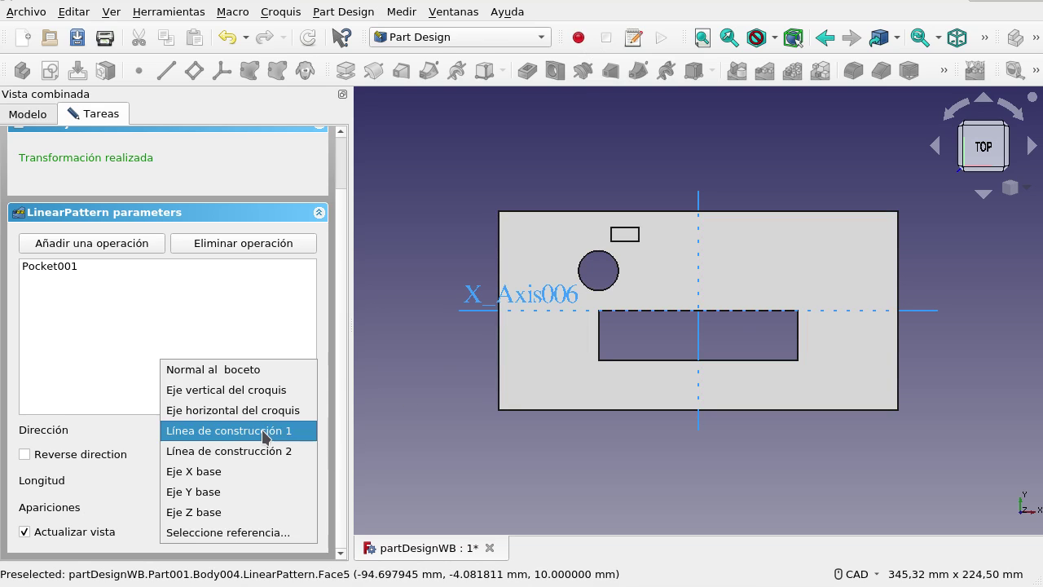
{"action": "left_click", "coordinate": [263, 448]}
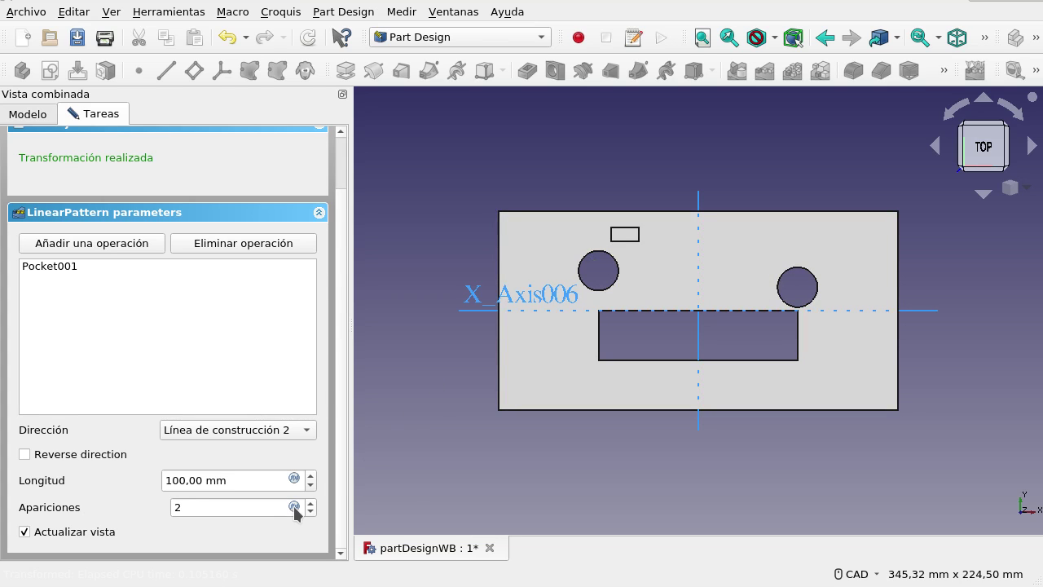
{"action": "left_click", "coordinate": [253, 507]}
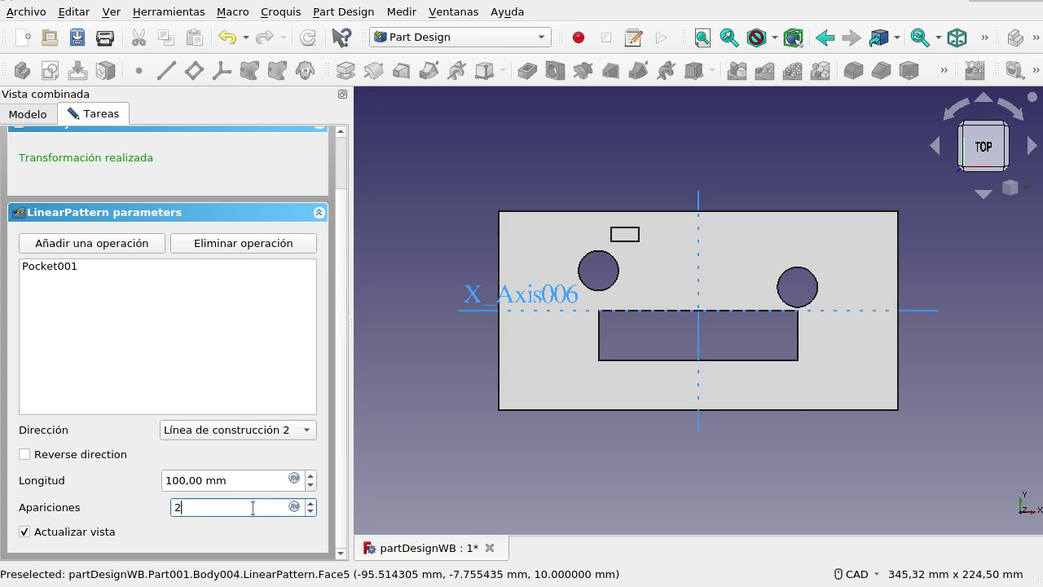
{"action": "key", "text": "Up"}
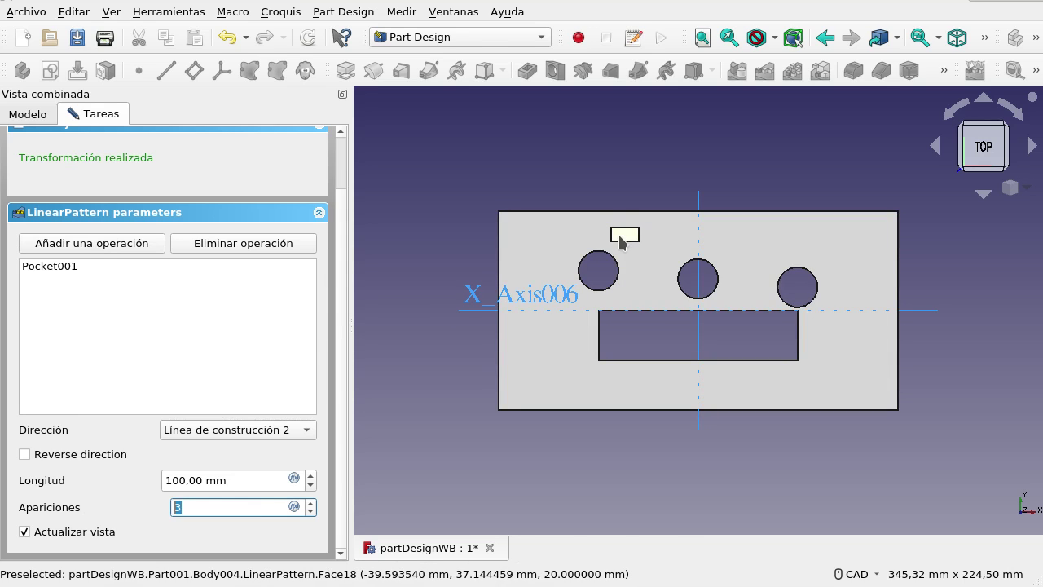
Add Pad005, the small rectangular pad, to the LinearPattern alongside Pocket001.
{"action": "left_click", "coordinate": [95, 245]}
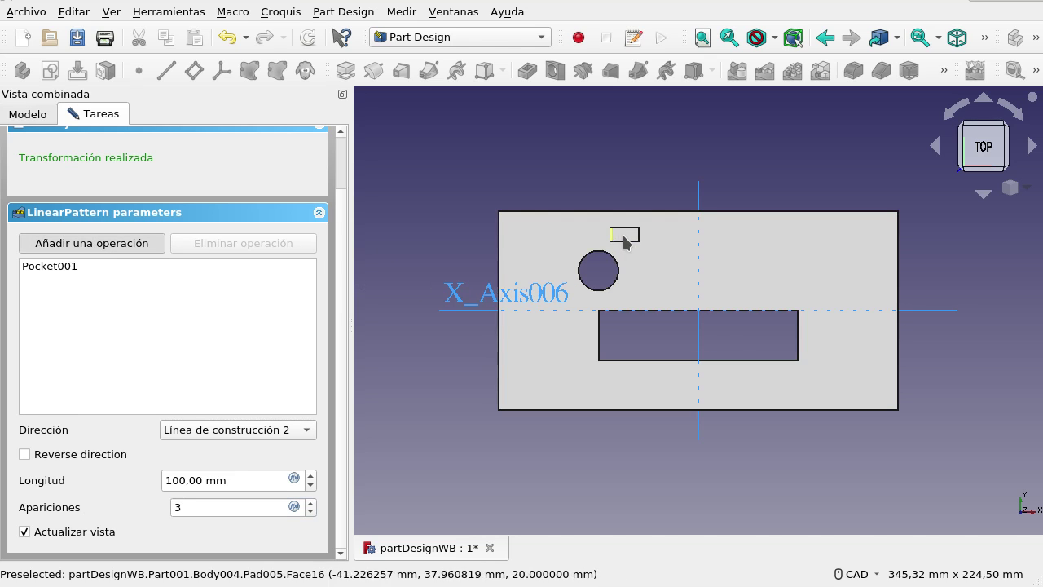
{"action": "left_click", "coordinate": [629, 239]}
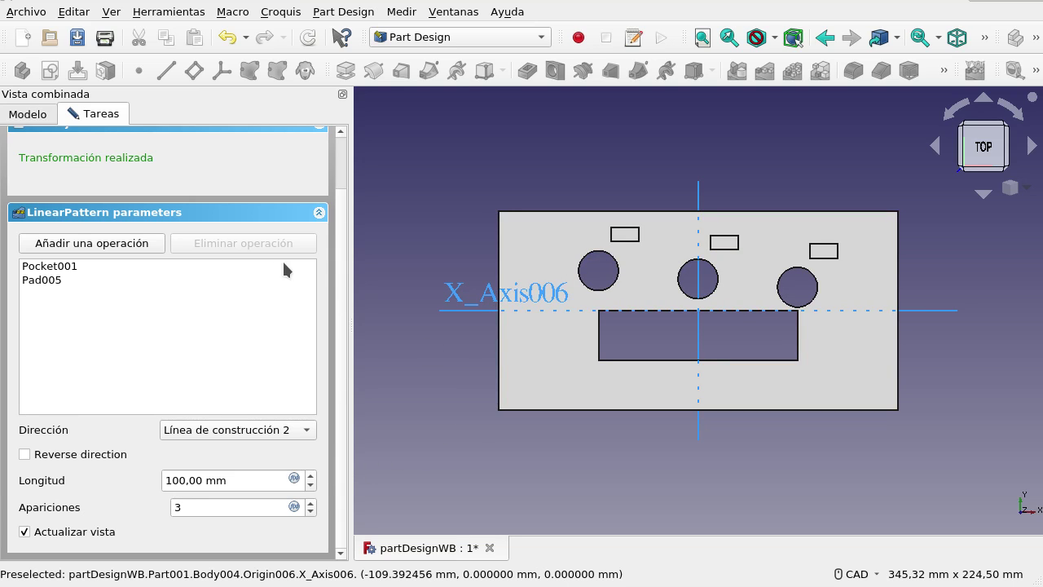
{"action": "scroll", "coordinate": [334, 157], "scroll_direction": "up", "scroll_amount": 2}
{"action": "scroll", "coordinate": [345, 208], "scroll_direction": "down", "scroll_amount": 2}
{"action": "scroll", "coordinate": [342, 204], "scroll_direction": "up", "scroll_amount": 2}
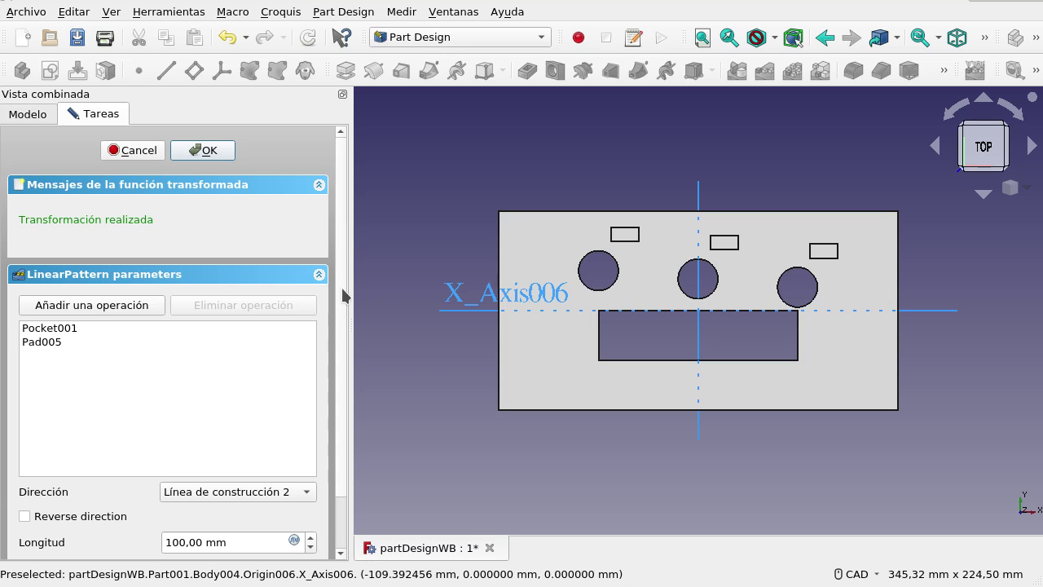
Confirm the LinearPattern with OK so it is listed in Body paraLinearPattern.
{"action": "scroll", "coordinate": [335, 320], "scroll_direction": "down", "scroll_amount": 2}
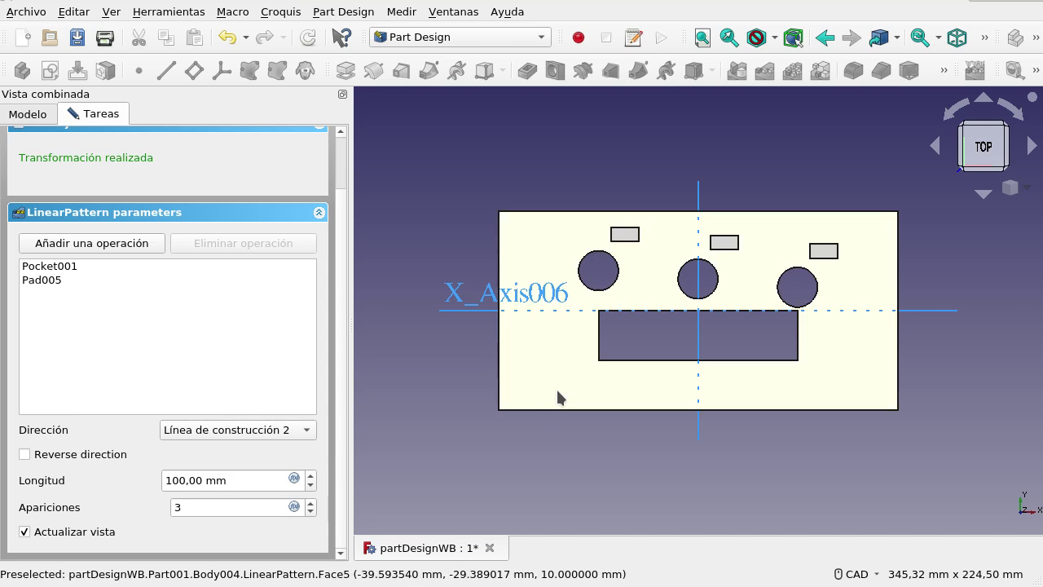
{"action": "scroll", "coordinate": [130, 326], "scroll_direction": "up", "scroll_amount": 2}
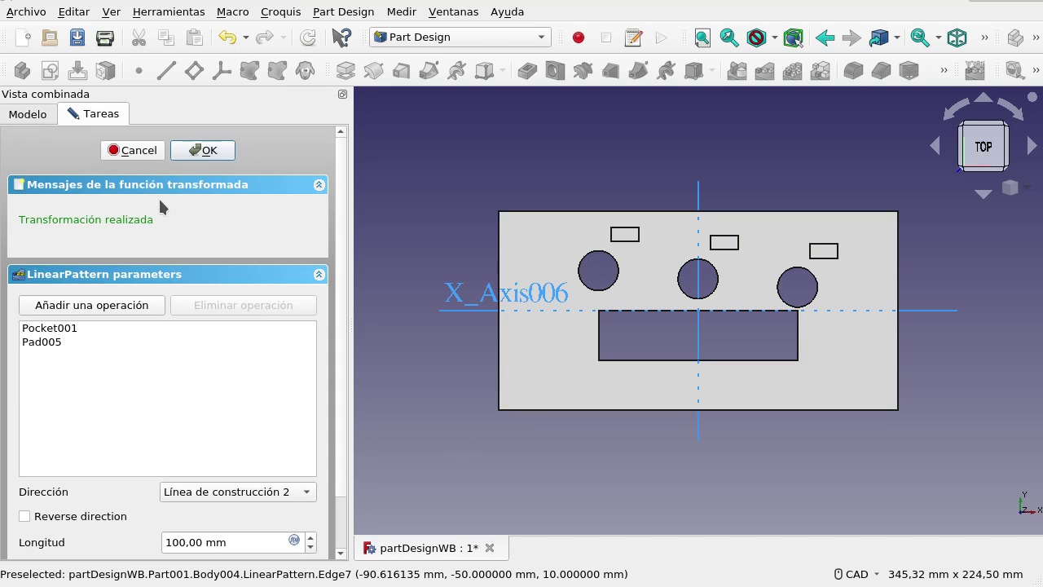
{"action": "left_click", "coordinate": [207, 153]}
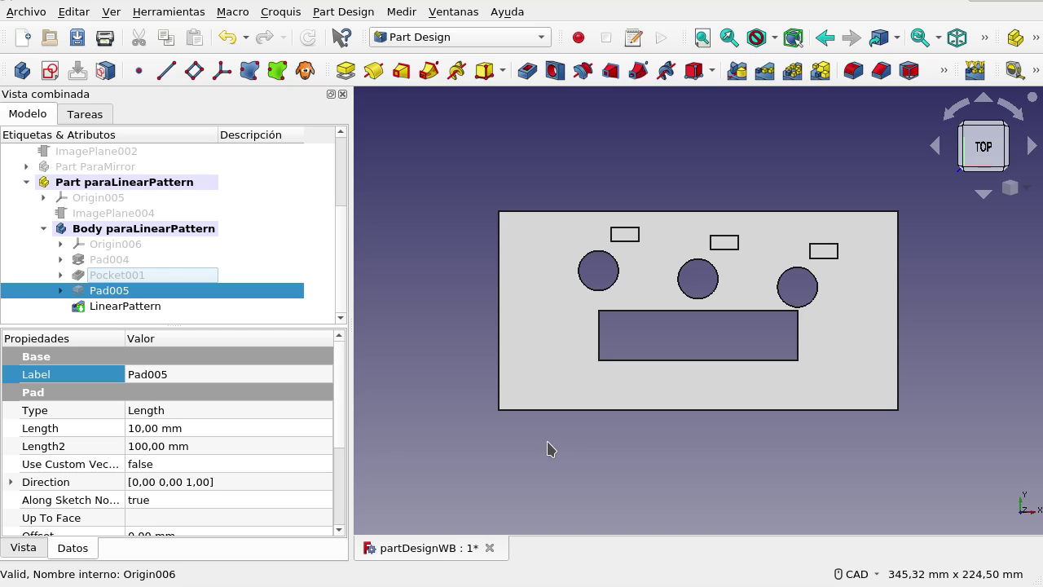
Orbit the model to an isometric view showing the holes, pads and rectangular cutout.
{"action": "middle_click_drag", "start_coordinate": [556, 432], "coordinate": [635, 395]}
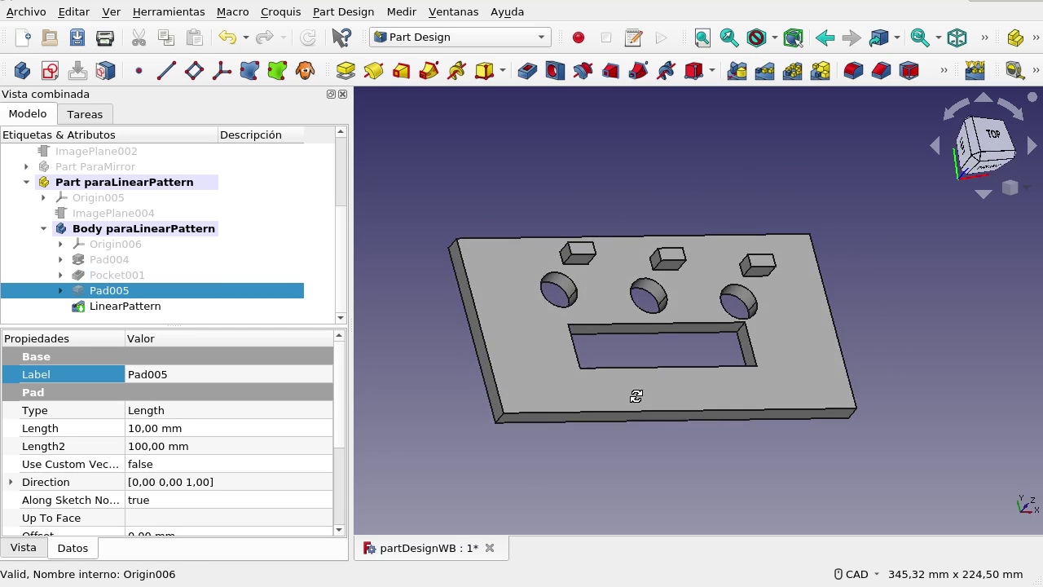